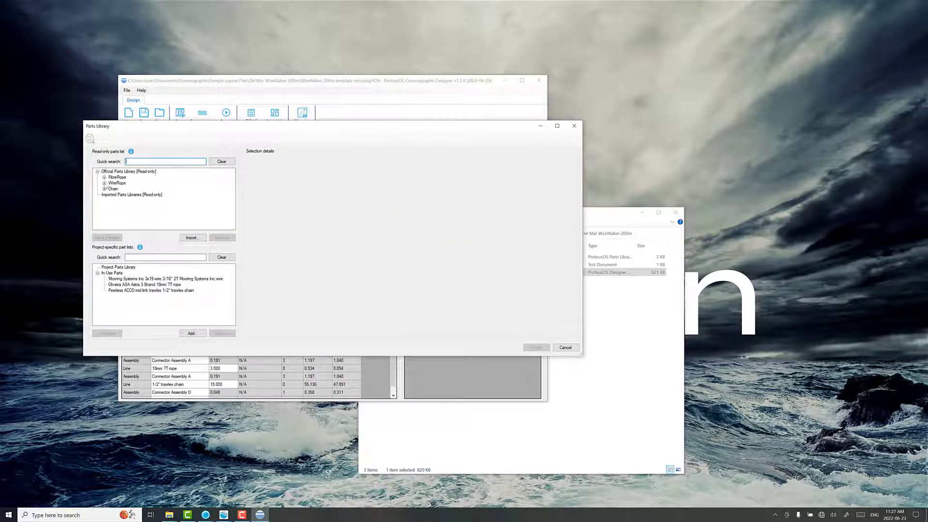
- View the details of the Mooring Systems Inc 3x19 wire 3/8" 7T in the official parts library, and close the library without selecting a part
{"action": "left_click", "coordinate": [105, 183]}
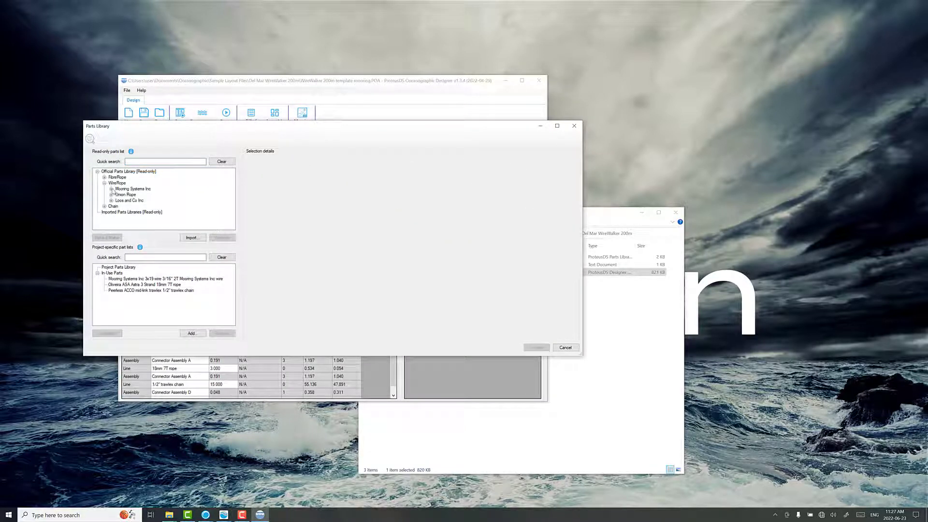
{"action": "left_click", "coordinate": [111, 189]}
{"action": "left_click", "coordinate": [118, 195]}
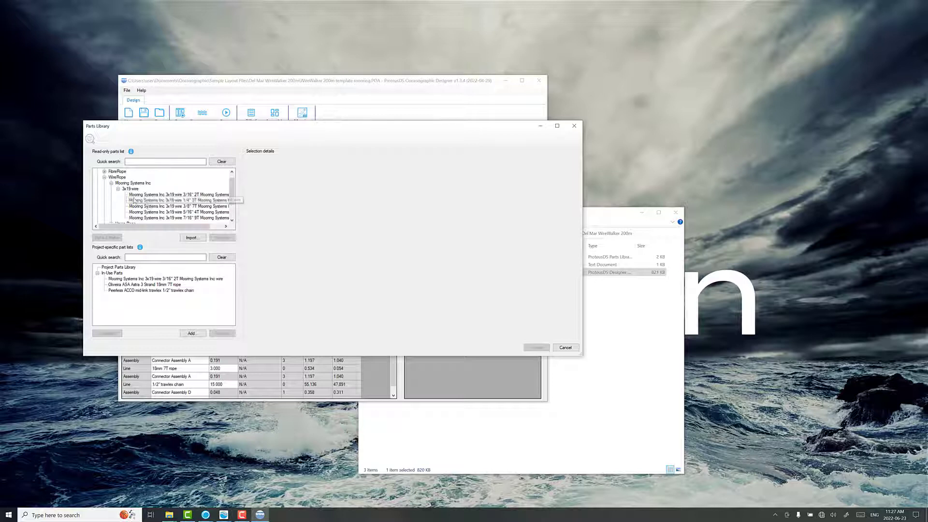
{"action": "left_click", "coordinate": [213, 206]}
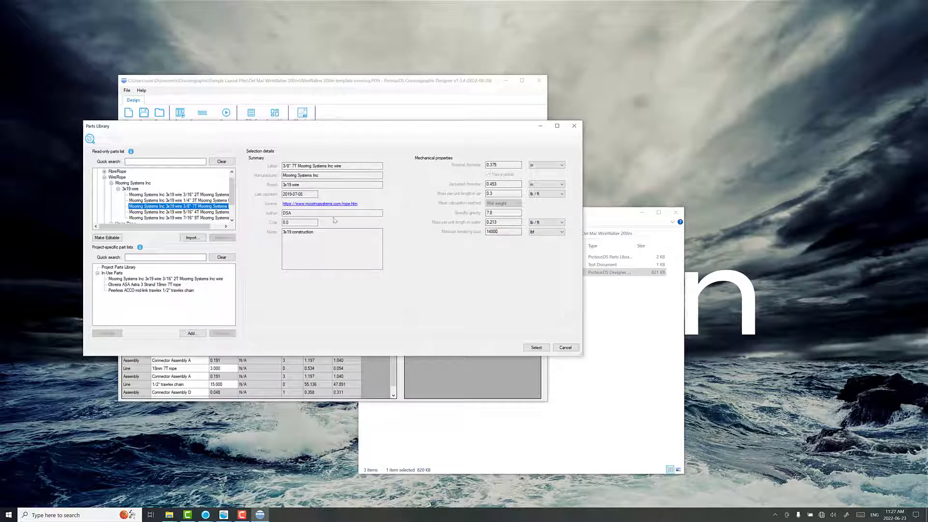
{"action": "left_click", "coordinate": [105, 178]}
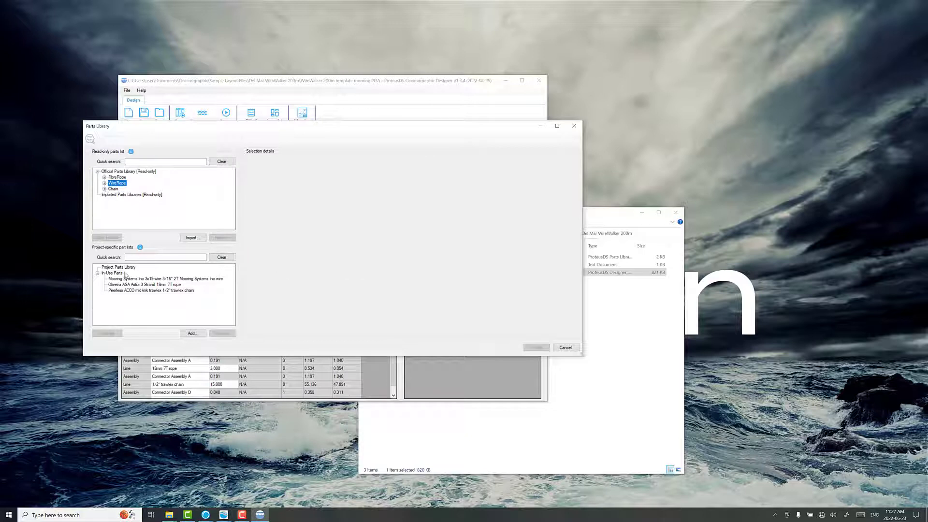
{"action": "left_click", "coordinate": [564, 348]}
- Open the parts library for Connector Assembly B and view the DeepWater Buoyancy 62" Sphere ADCP 3500m subsurface buoy's details
{"action": "left_click", "coordinate": [449, 247]}
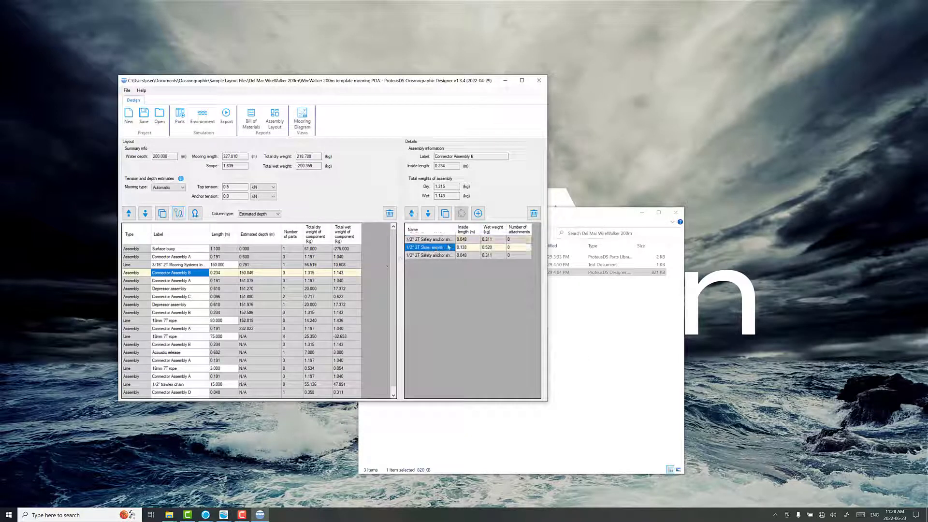
{"action": "left_click", "coordinate": [478, 213]}
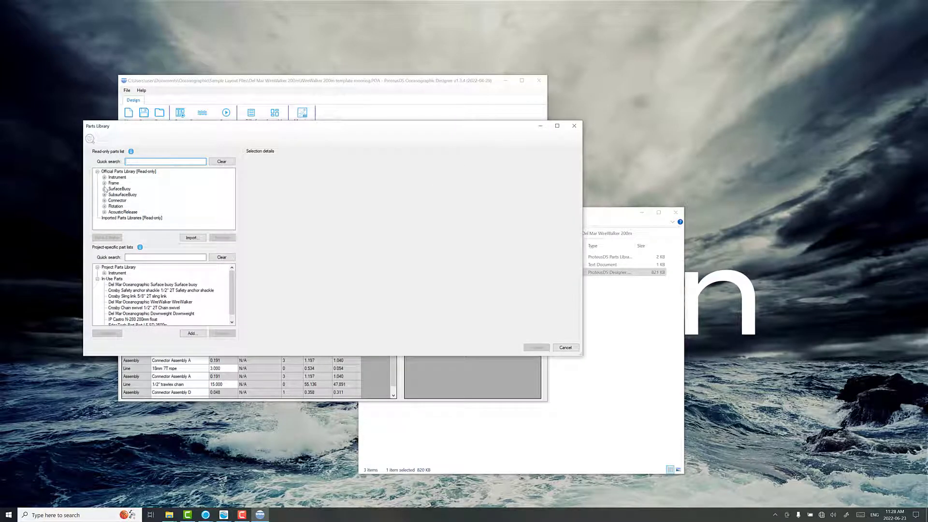
{"action": "left_click", "coordinate": [104, 189]}
{"action": "left_click", "coordinate": [104, 189]}
{"action": "left_click", "coordinate": [104, 194]}
{"action": "left_click", "coordinate": [111, 200]}
{"action": "left_click", "coordinate": [118, 206]}
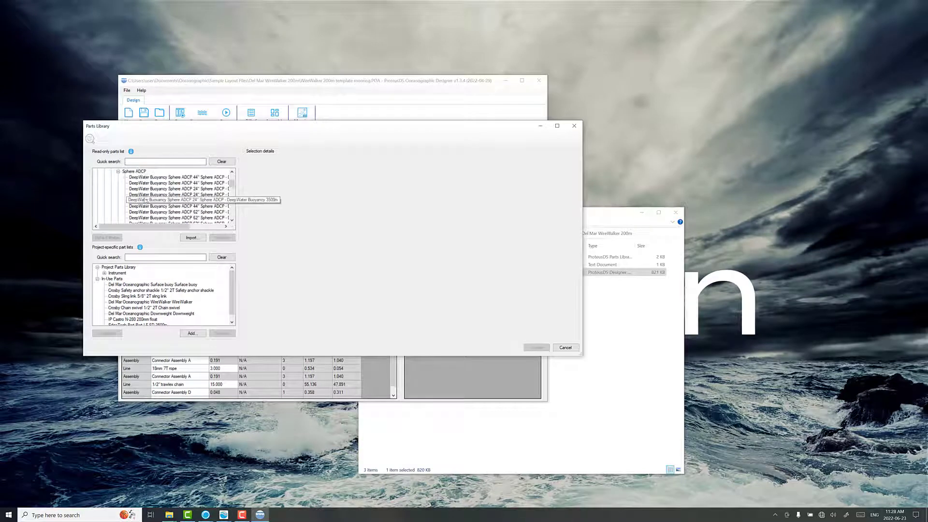
{"action": "left_click", "coordinate": [169, 206]}
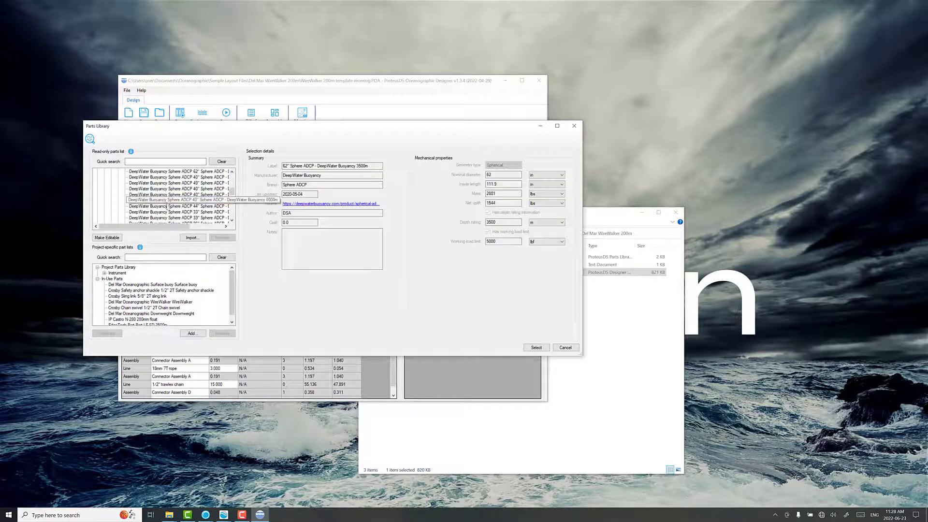
- Collapse the DeepWater Buoyancy models and look through the Mooring Systems Inc subsurface buoy types
{"action": "scroll", "coordinate": [125, 193], "scroll_direction": "up", "scroll_amount": 3}
{"action": "left_click", "coordinate": [110, 183]}
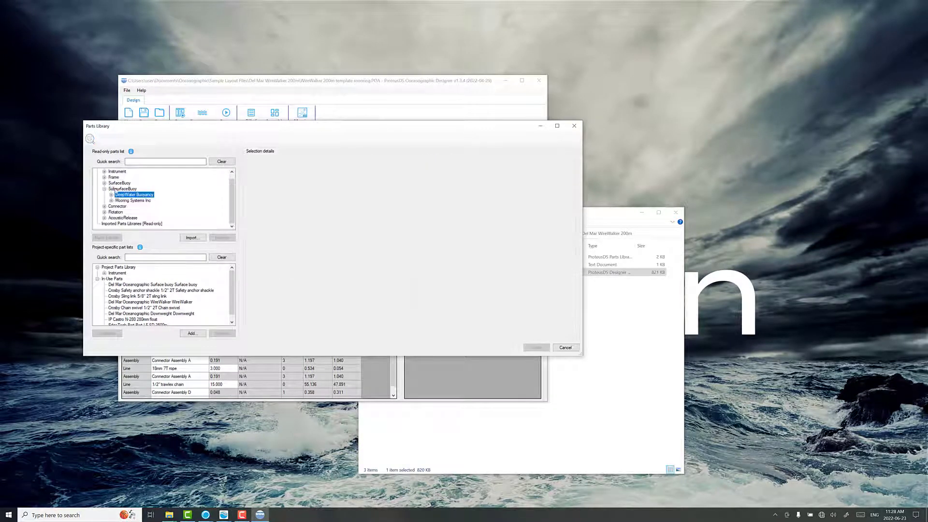
{"action": "left_click", "coordinate": [112, 200]}
{"action": "scroll", "coordinate": [103, 202], "scroll_direction": "down", "scroll_amount": 1}
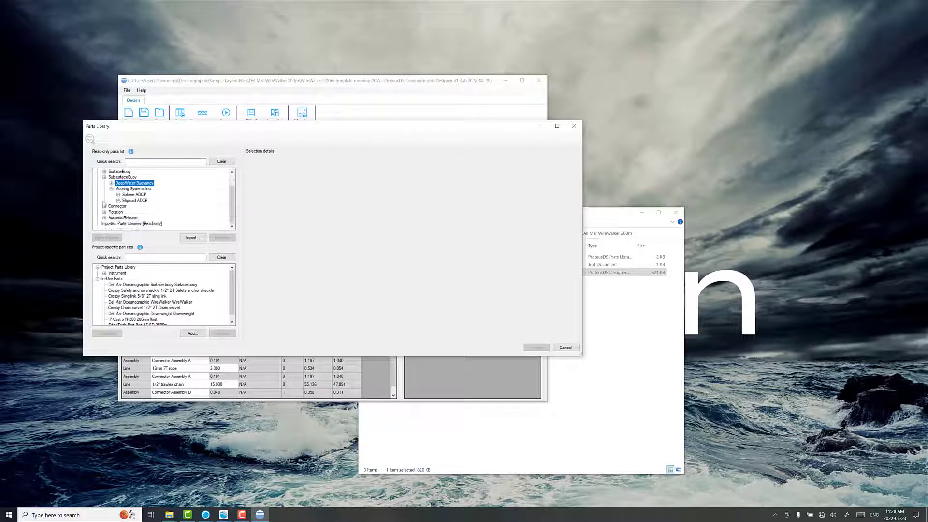
{"action": "scroll", "coordinate": [107, 195], "scroll_direction": "up", "scroll_amount": 1}
- View the Nortek Signature 250 ADCP 300m instrument's details and close the parts library without adding a part
{"action": "left_click", "coordinate": [103, 177]}
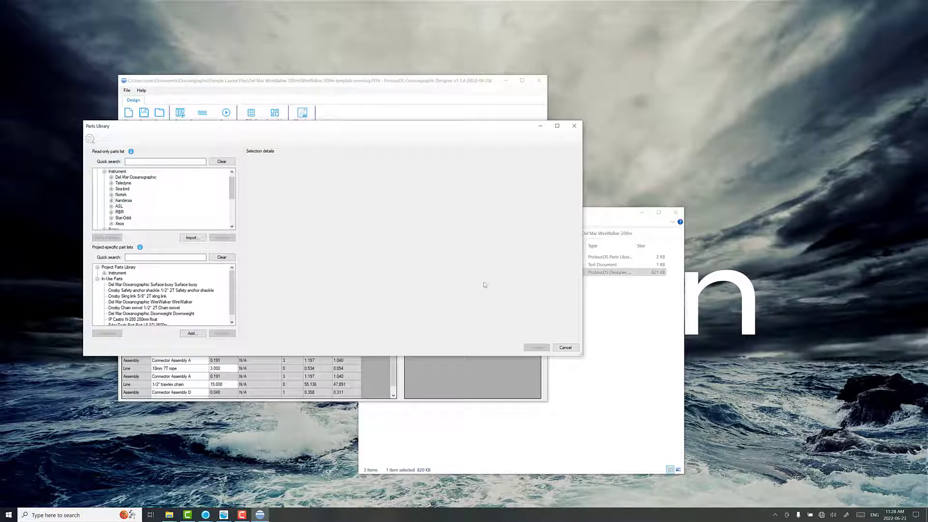
{"action": "left_click", "coordinate": [565, 349]}
{"action": "left_click", "coordinate": [111, 194]}
{"action": "left_click", "coordinate": [118, 206]}
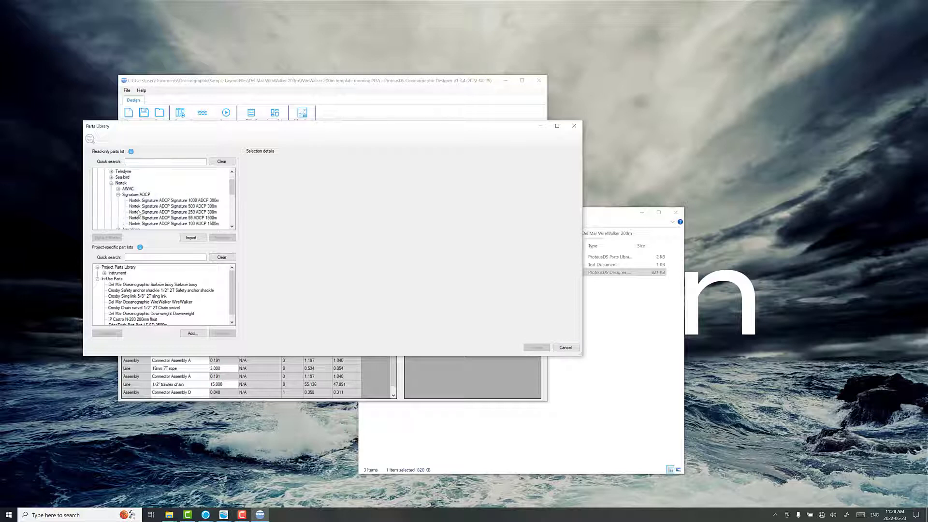
{"action": "left_click", "coordinate": [164, 212]}
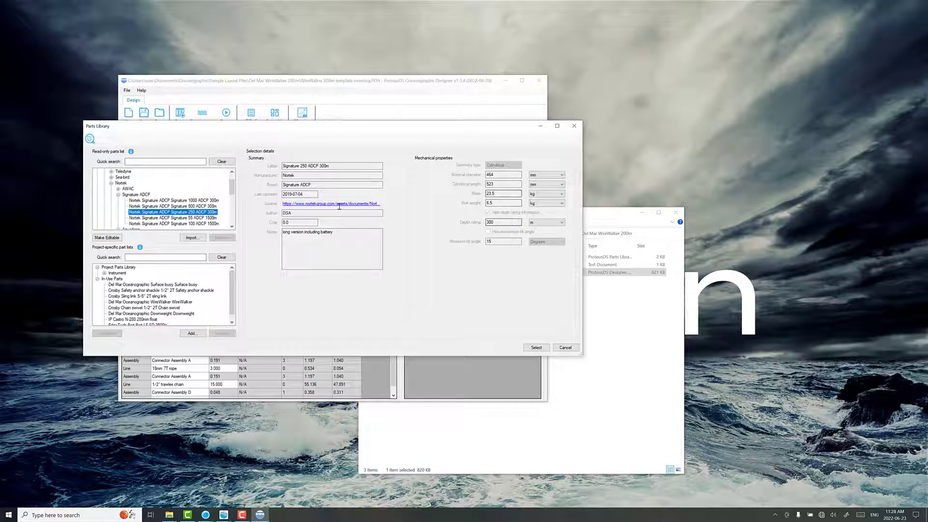
{"action": "left_click", "coordinate": [565, 348]}
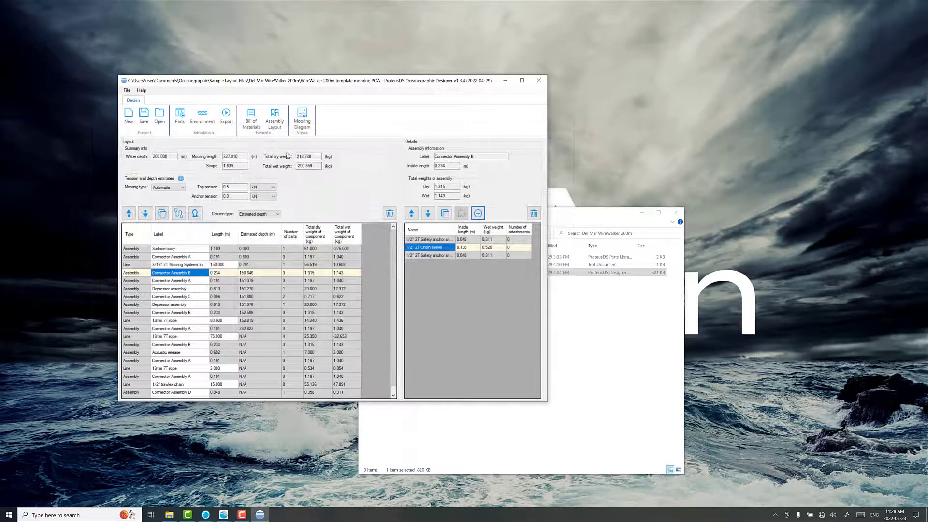
- Examine the layout's mooring length, total dry weight, top tension and anchor tension
{"action": "double_click", "coordinate": [237, 157]}
{"action": "double_click", "coordinate": [305, 157]}
{"action": "double_click", "coordinate": [234, 187]}
{"action": "double_click", "coordinate": [229, 196]}
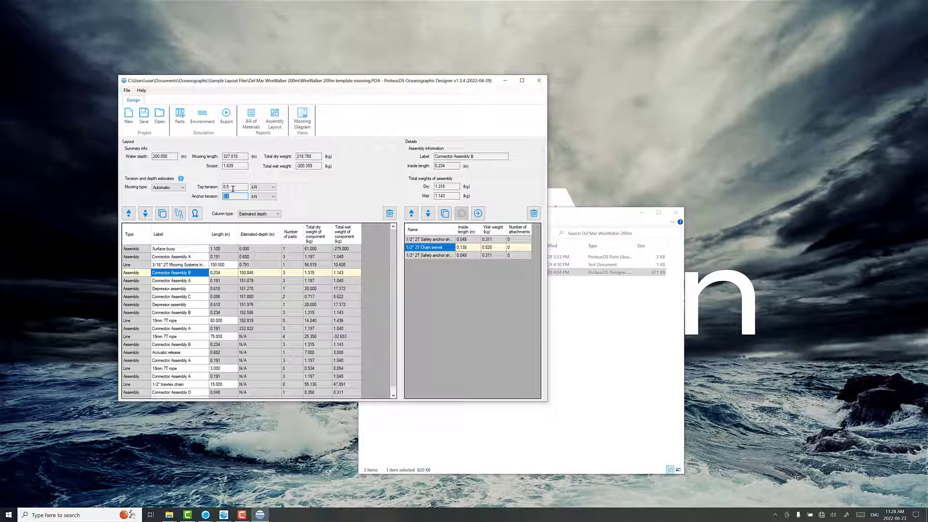
- Open the mooring diagram in an enlarged window, show its measurements as Length from top, and close it
{"action": "left_click", "coordinate": [302, 119]}
{"action": "left_click_drag", "start_coordinate": [317, 78], "coordinate": [514, 68]}
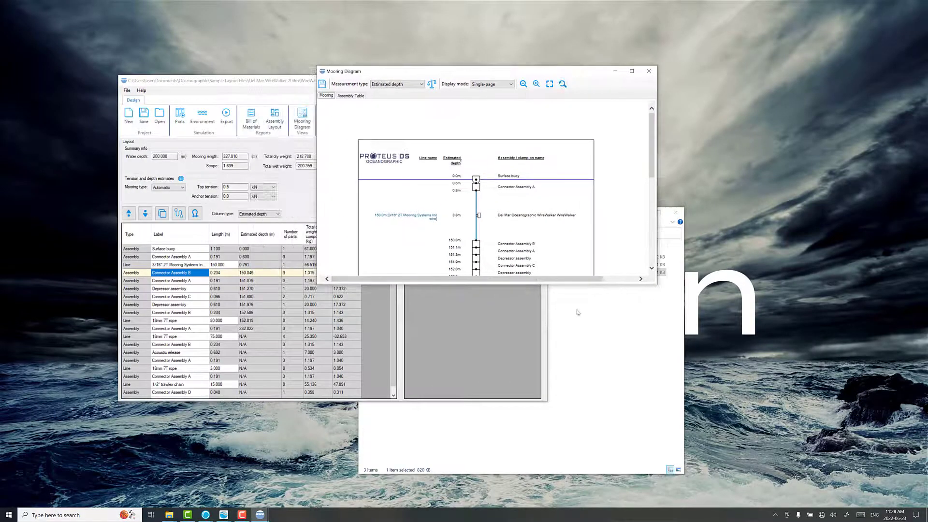
{"action": "left_click_drag", "start_coordinate": [654, 285], "coordinate": [699, 464]}
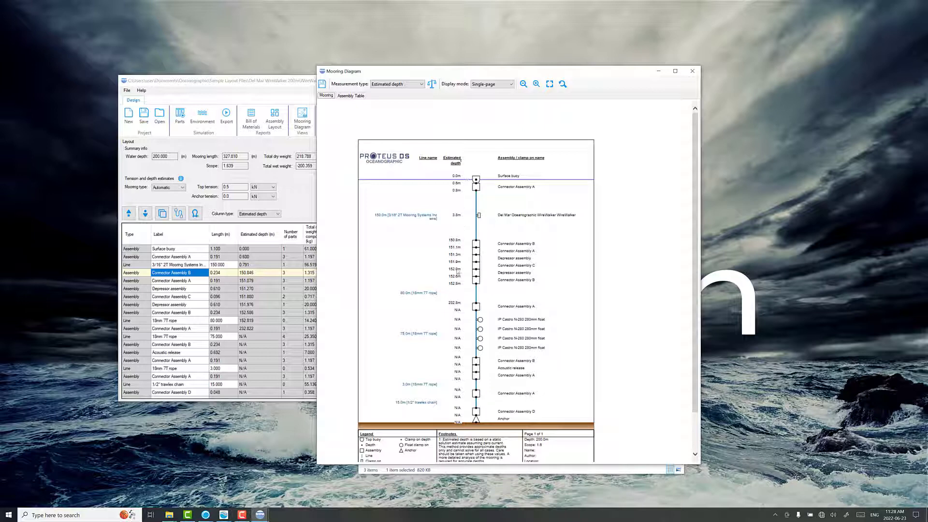
{"action": "left_click", "coordinate": [396, 86]}
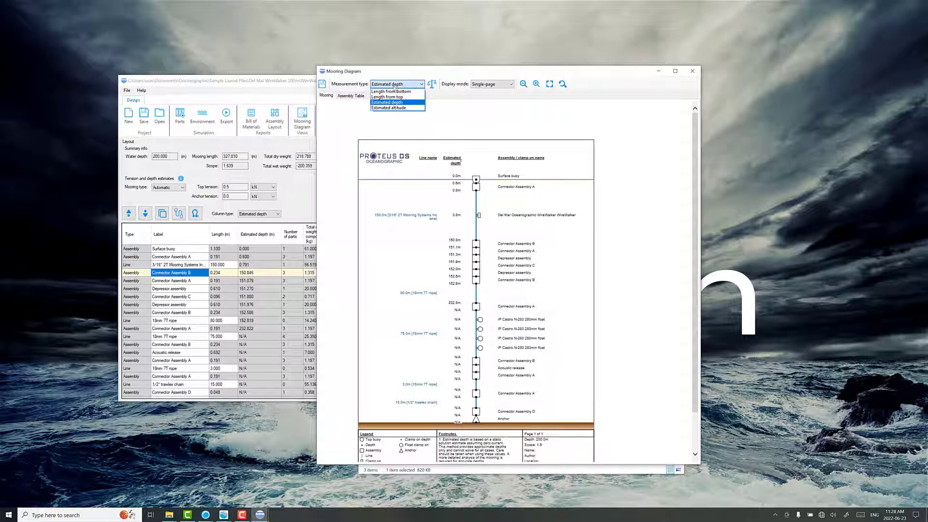
{"action": "left_click", "coordinate": [390, 97]}
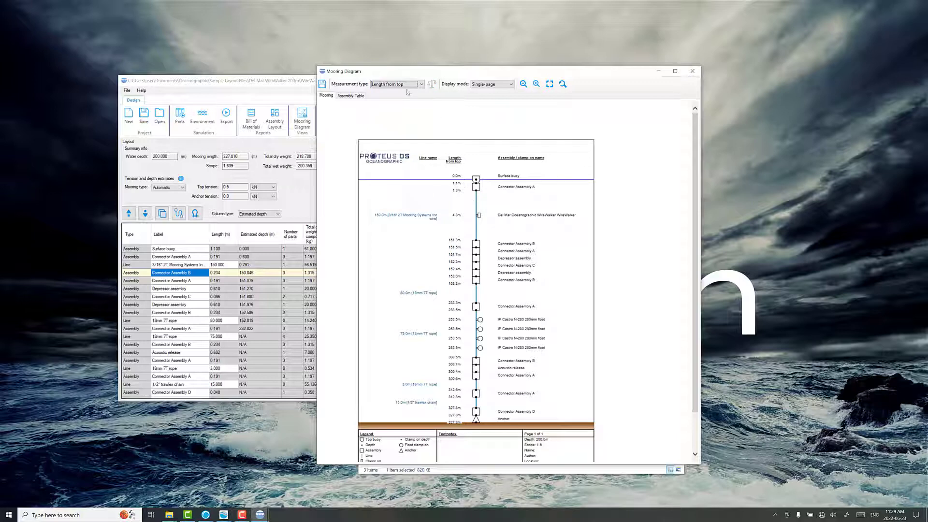
{"action": "left_click", "coordinate": [692, 72]}
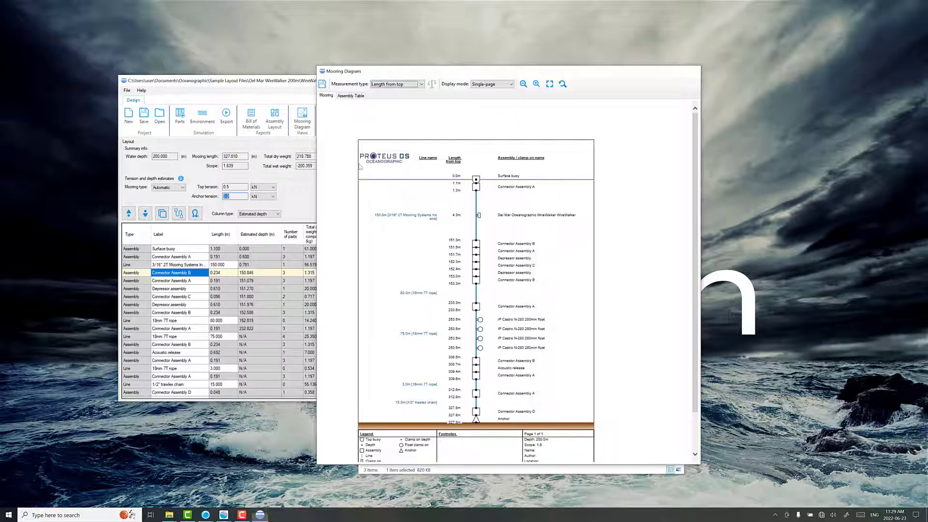
- Export the bill of materials to the Desktop as an Excel workbook named BOM and open the saved file
{"action": "left_click", "coordinate": [253, 120]}
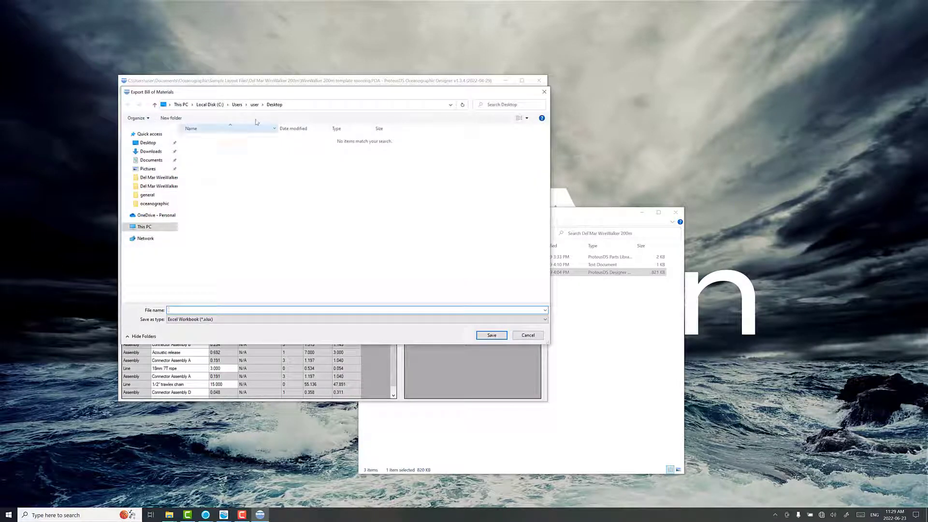
{"action": "left_click", "coordinate": [200, 309]}
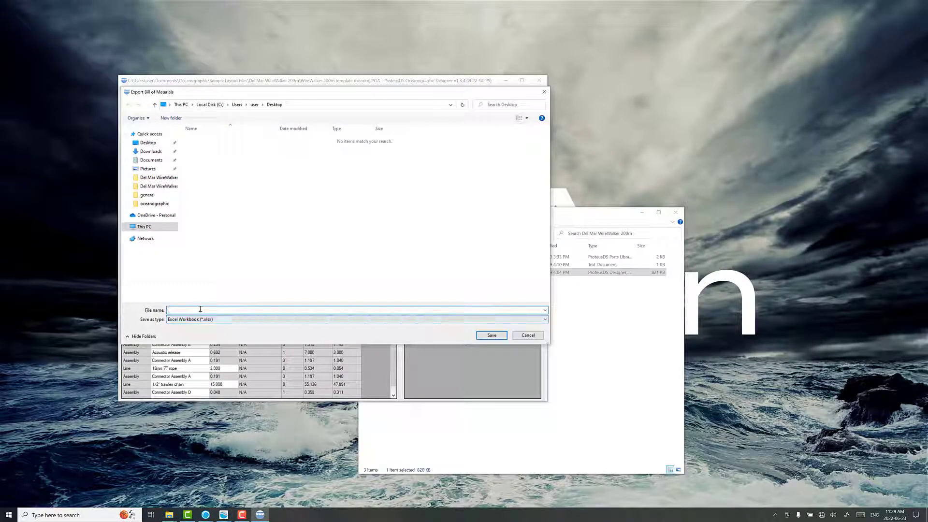
{"action": "type", "text": "BOM"}
{"action": "left_click", "coordinate": [489, 335]}
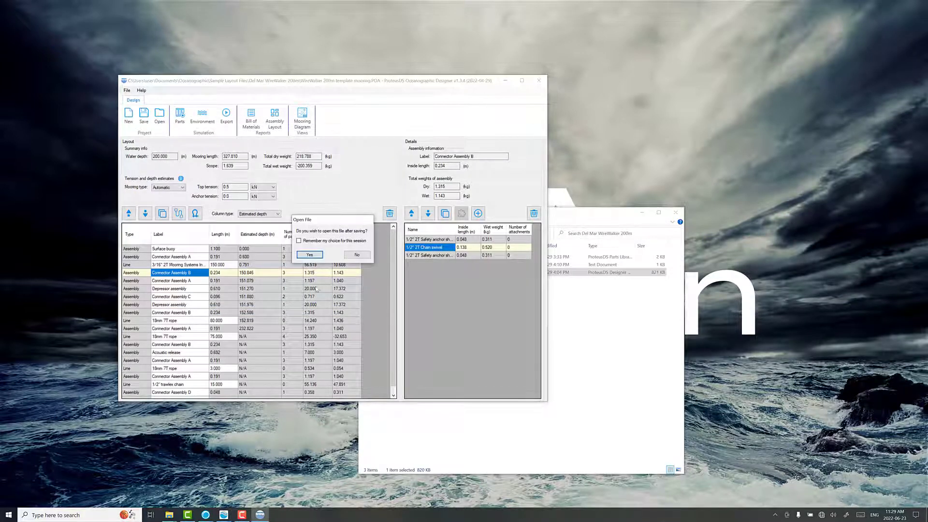
{"action": "left_click", "coordinate": [315, 254]}
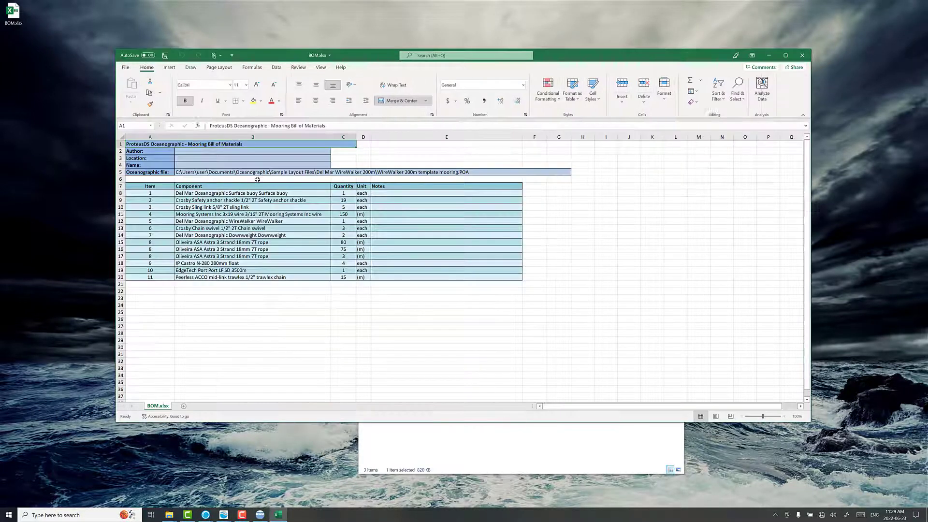
- Check the components and their quantities in the bill of materials and close the workbook
{"action": "left_click", "coordinate": [217, 194]}
{"action": "left_click", "coordinate": [245, 201]}
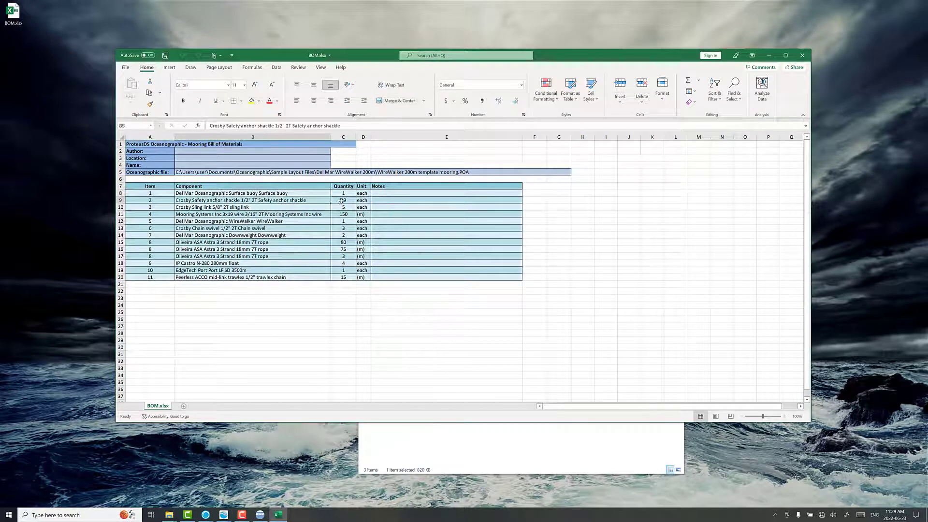
{"action": "left_click", "coordinate": [341, 200]}
{"action": "key", "text": "Down"}
{"action": "key", "text": "Down"}
{"action": "key", "text": "Down"}
{"action": "key", "text": "Down"}
{"action": "key", "text": "Down"}
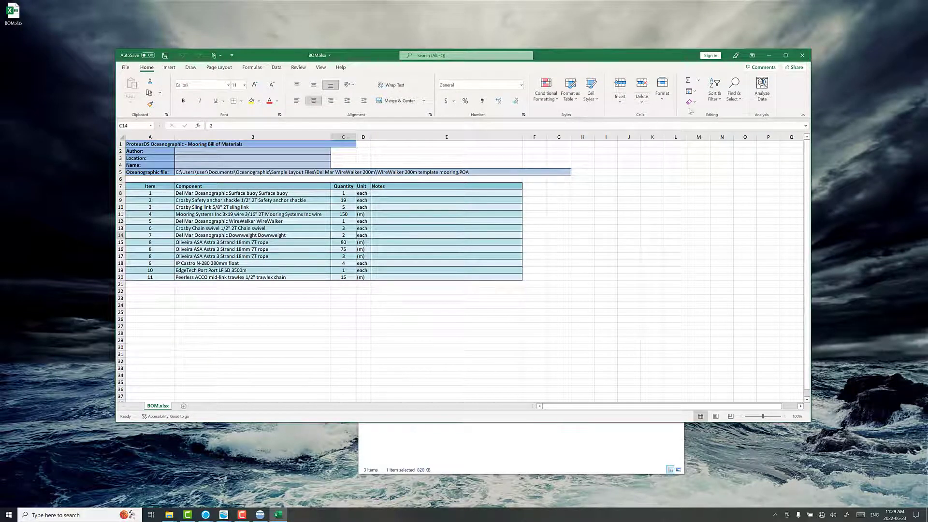
{"action": "left_click", "coordinate": [803, 57]}
- Export the assembly layout to the Desktop as an Excel workbook named Assembly and open the saved file
{"action": "left_click", "coordinate": [274, 120]}
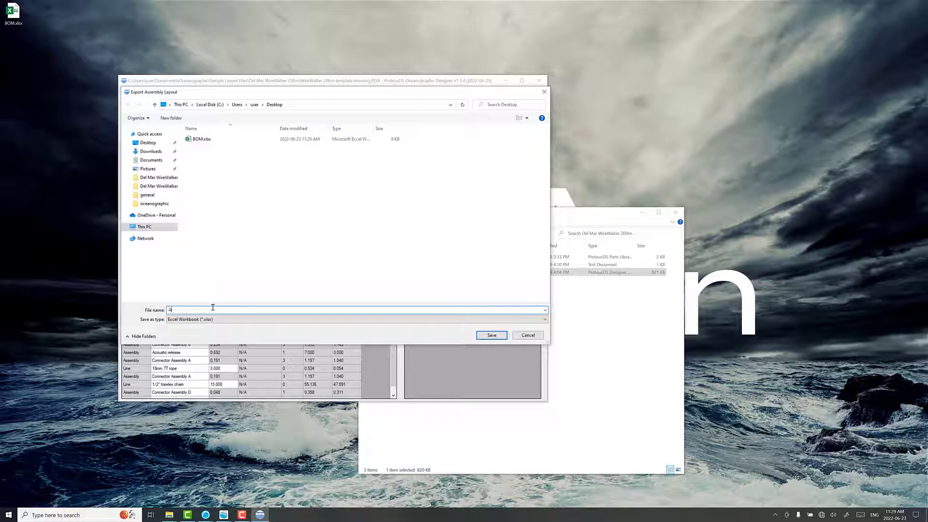
{"action": "type", "text": "Assembly"}
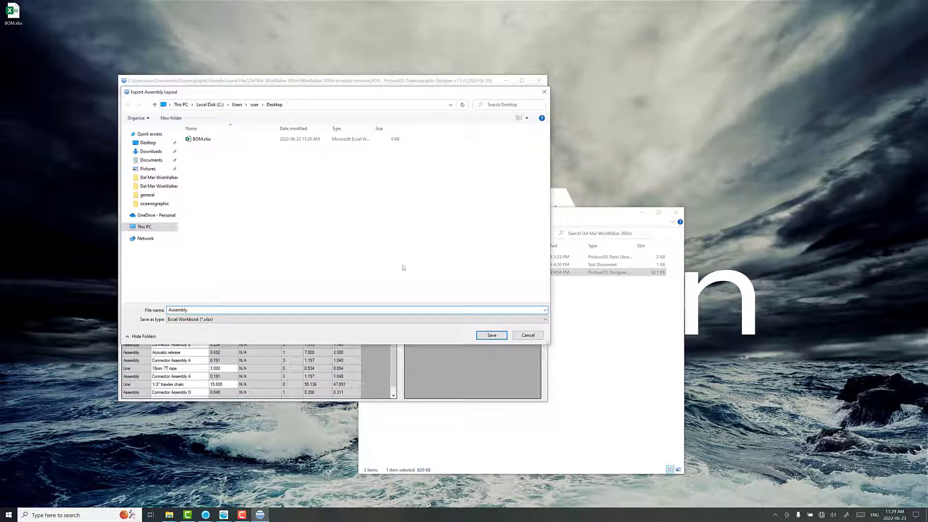
{"action": "left_click", "coordinate": [491, 334]}
{"action": "left_click", "coordinate": [310, 254]}
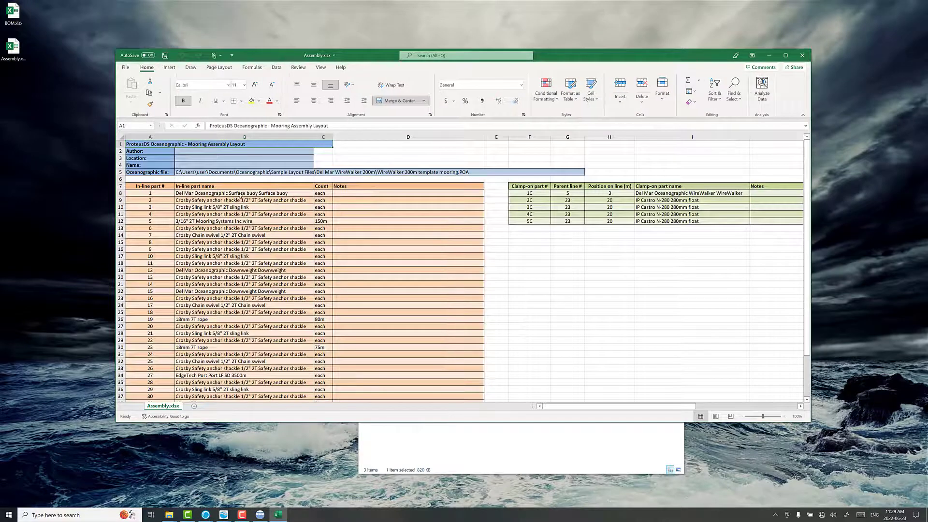
- Review the in-line part list in the assembly layout workbook and close the workbook
{"action": "left_click", "coordinate": [235, 202]}
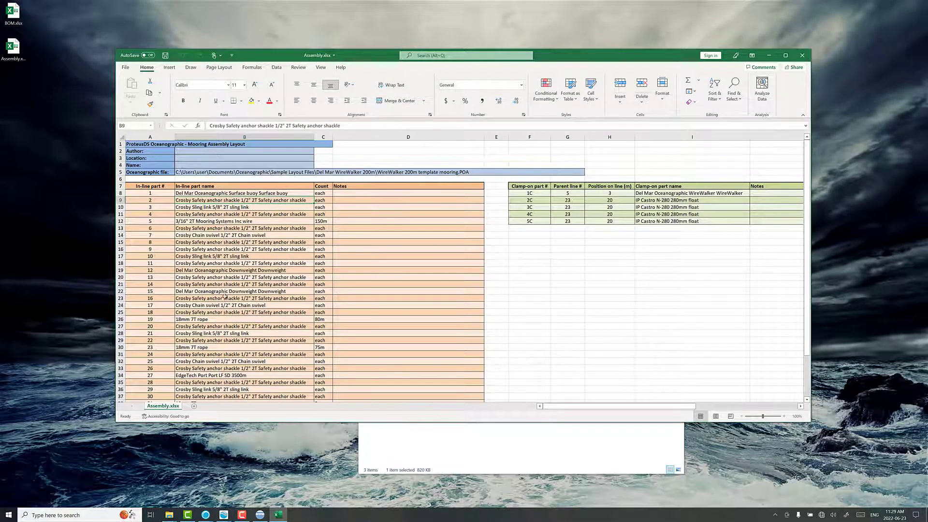
{"action": "scroll", "coordinate": [225, 234], "scroll_direction": "down", "scroll_amount": 3}
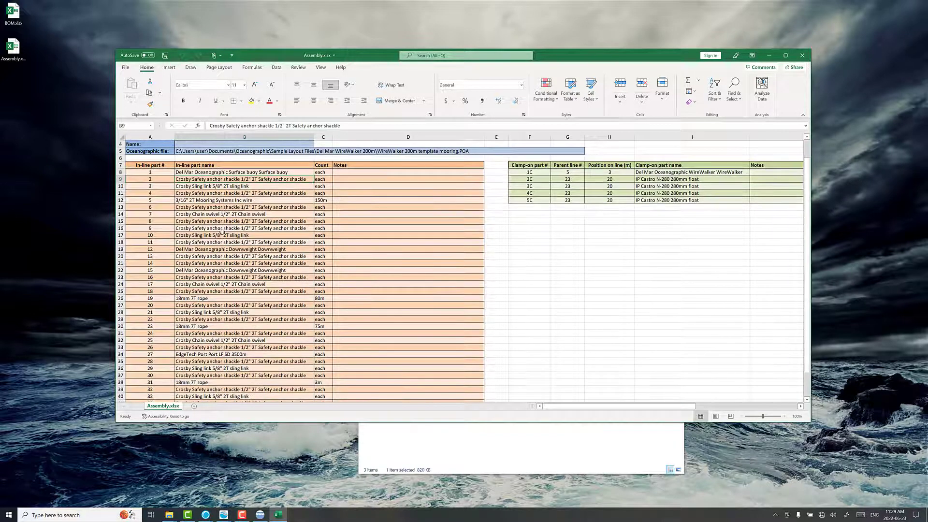
{"action": "left_click", "coordinate": [802, 56]}
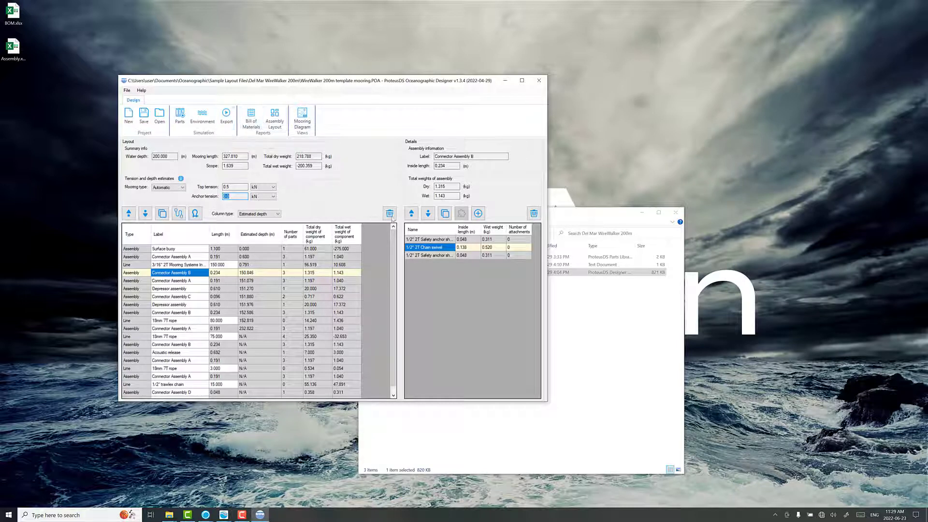
- Close the WireWalker mooring design and go up to the Sample Layout Files folder in File Explorer
{"action": "scroll", "coordinate": [265, 331], "scroll_direction": "down", "scroll_amount": 2}
{"action": "scroll", "coordinate": [265, 331], "scroll_direction": "up", "scroll_amount": 2}
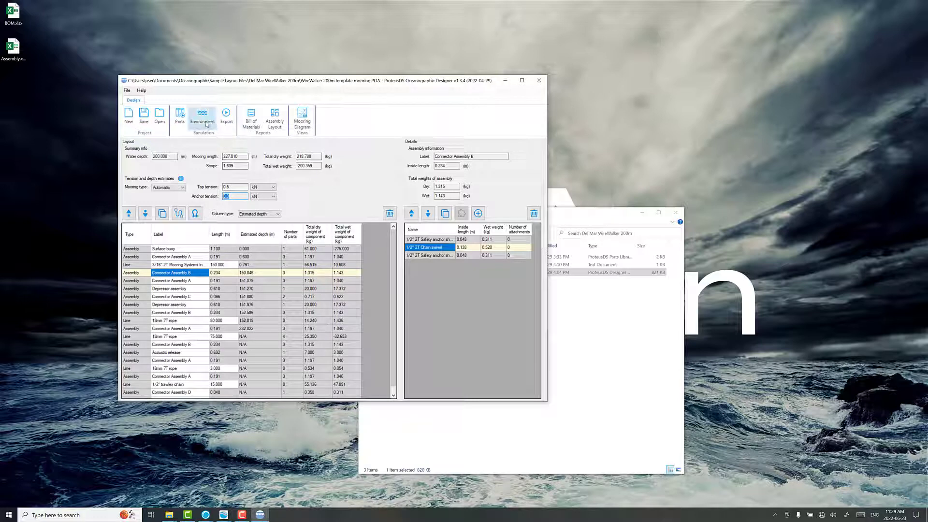
{"action": "left_click", "coordinate": [539, 81]}
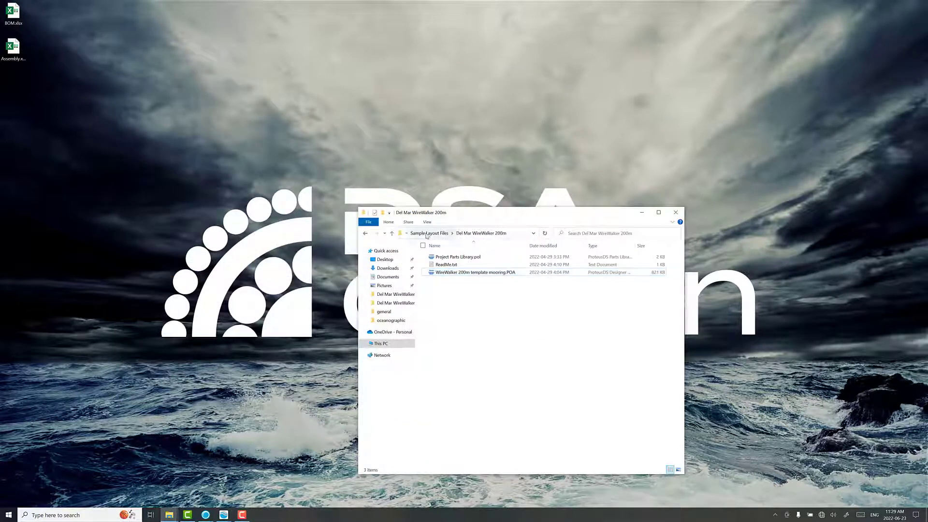
{"action": "left_click", "coordinate": [429, 233]}
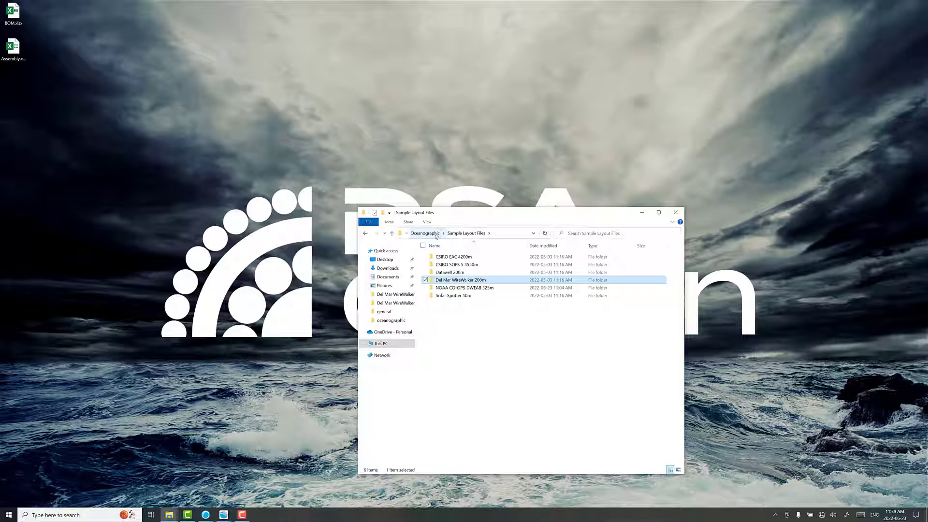
- Go to the Del Mar WireWalker folder under Oceanographic and look into its dynamic-short chain and static-short chain subfolders
{"action": "left_click", "coordinate": [425, 233]}
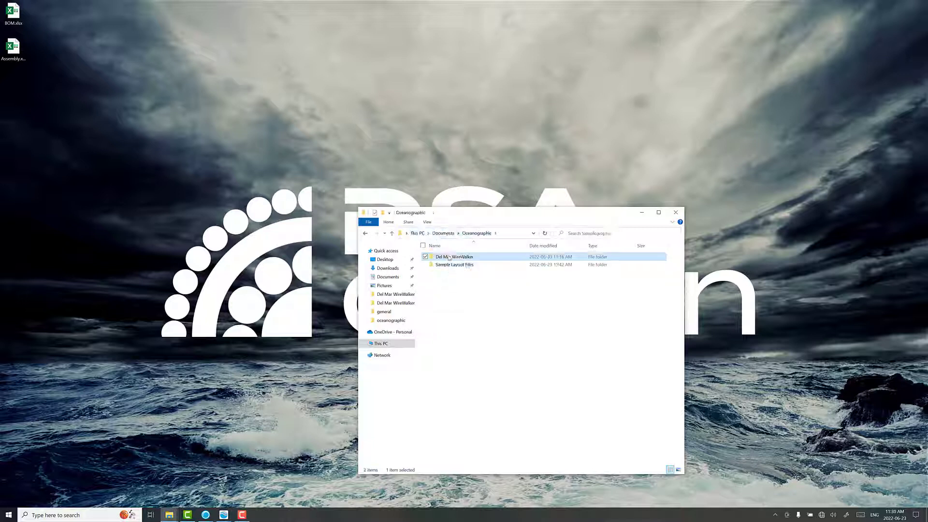
{"action": "double_click", "coordinate": [454, 257]}
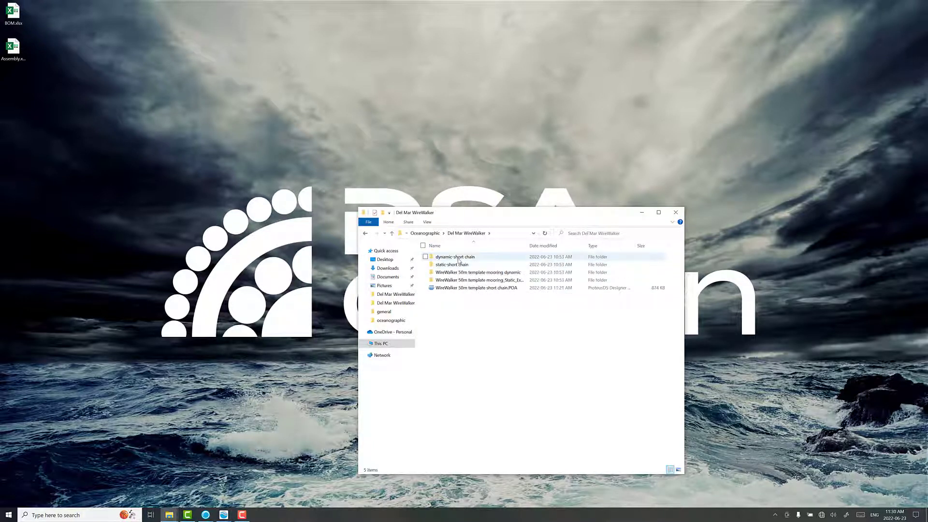
{"action": "double_click", "coordinate": [457, 258]}
{"action": "key", "text": "alt+Left"}
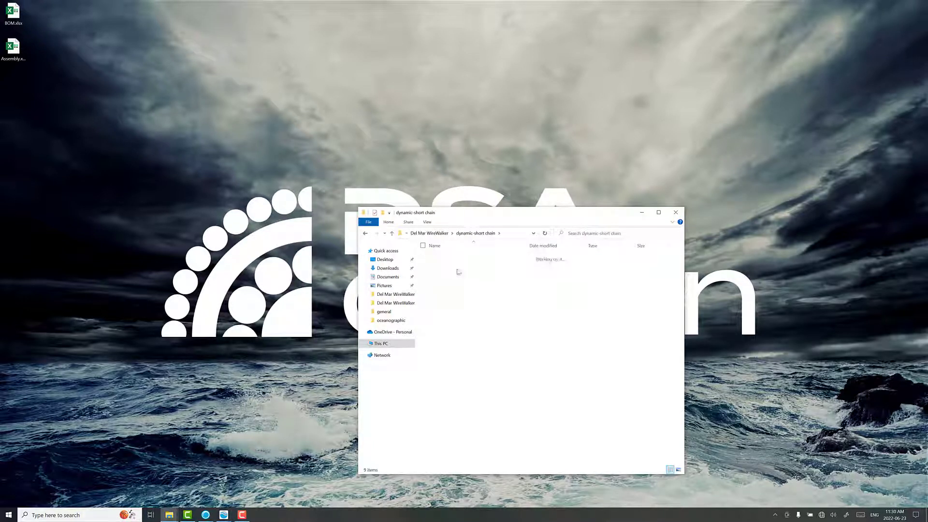
{"action": "left_click", "coordinate": [454, 265]}
{"action": "double_click", "coordinate": [454, 265]}
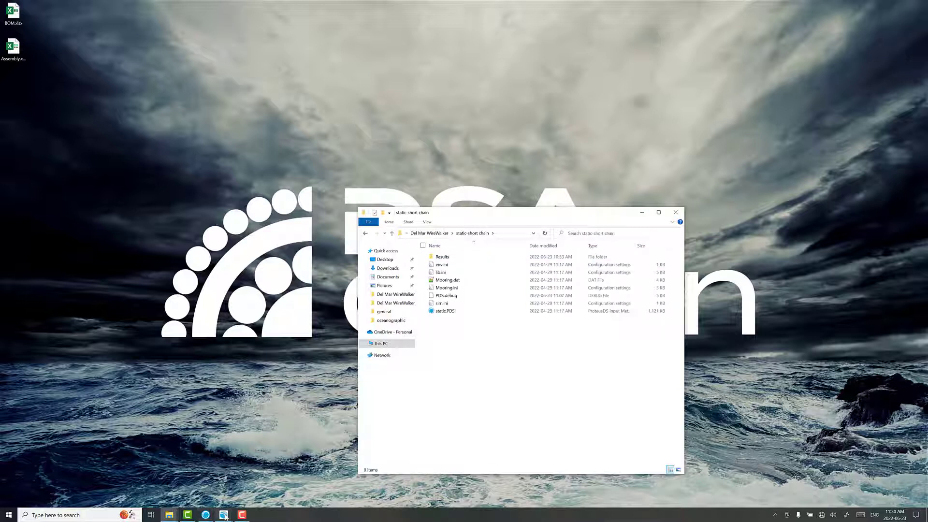
- Switch to the PostPDS window with the static-short chain results, step through the mooring profile to 2 s, and minimize the window
{"action": "mouse_move", "coordinate": [225, 510]}
{"action": "left_click", "coordinate": [192, 483]}
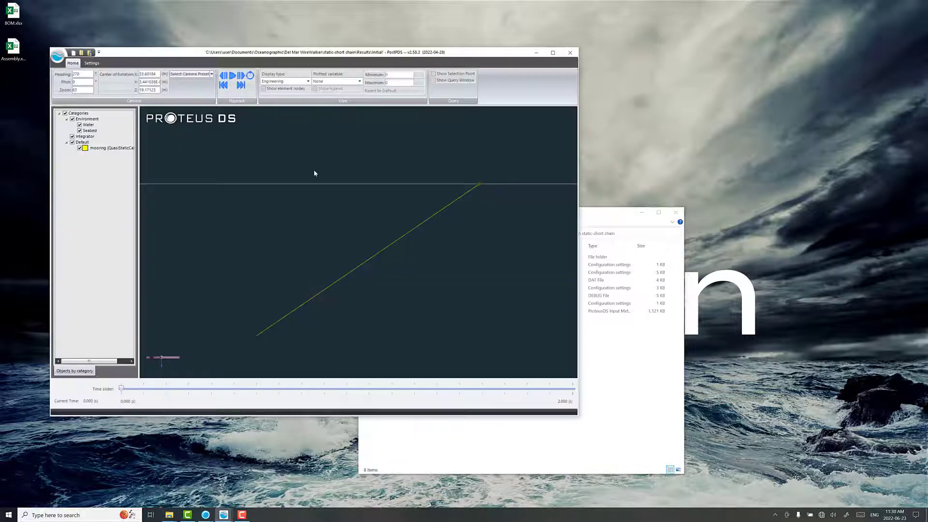
{"action": "left_click", "coordinate": [241, 75]}
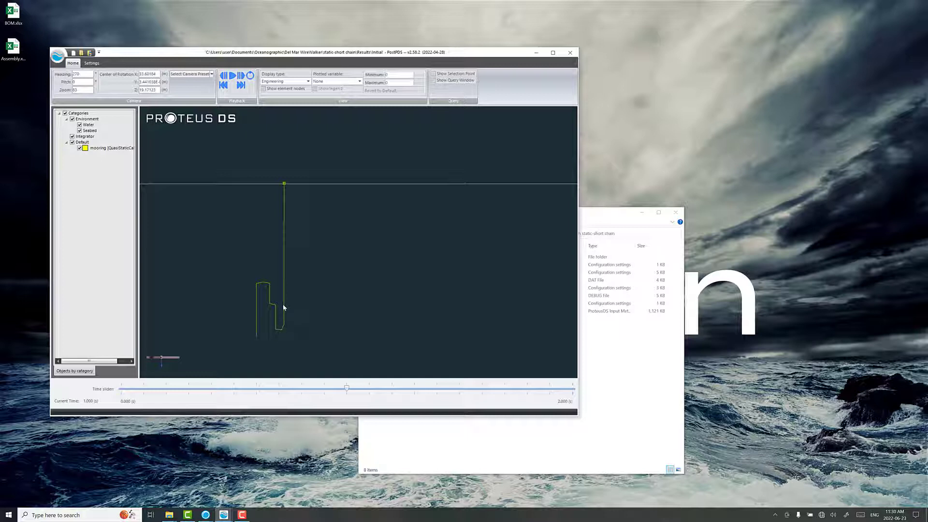
{"action": "left_click", "coordinate": [243, 78]}
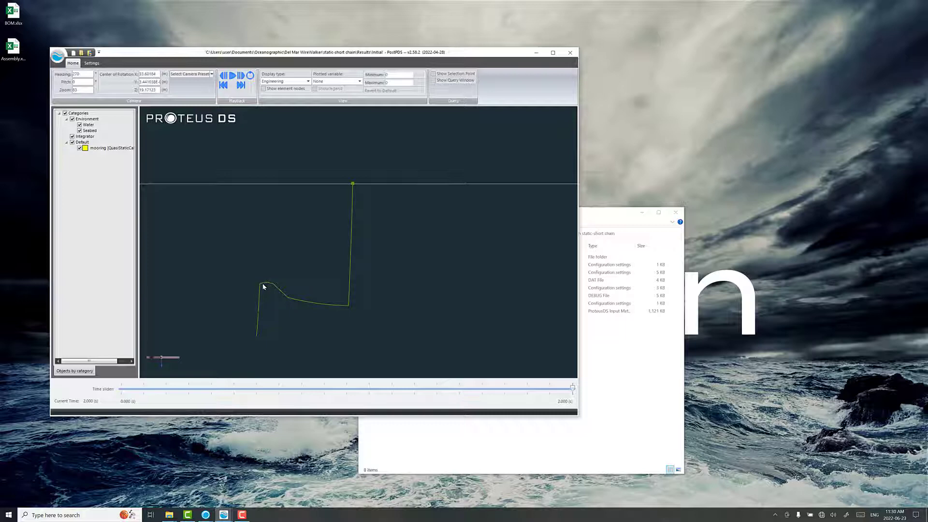
{"action": "left_click", "coordinate": [540, 54]}
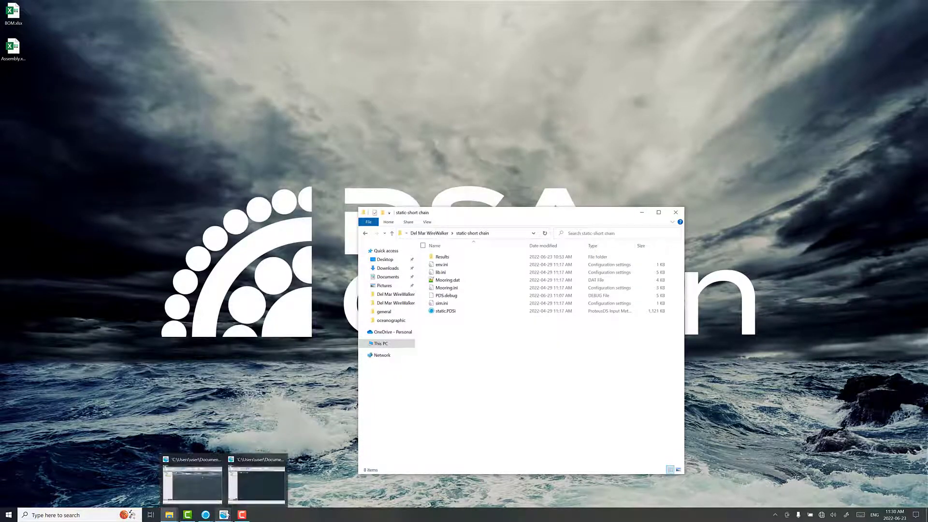
- Bring up the dynamic-short chain results in PostPDS, widen the window, and play the simulation while viewing the mooring from underwater
{"action": "left_click", "coordinate": [191, 481]}
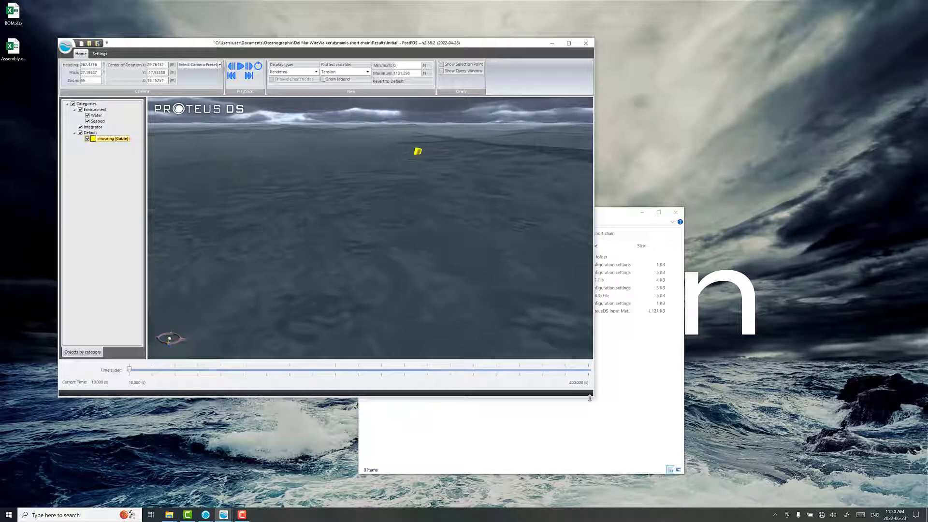
{"action": "left_click_drag", "start_coordinate": [593, 396], "coordinate": [613, 396]}
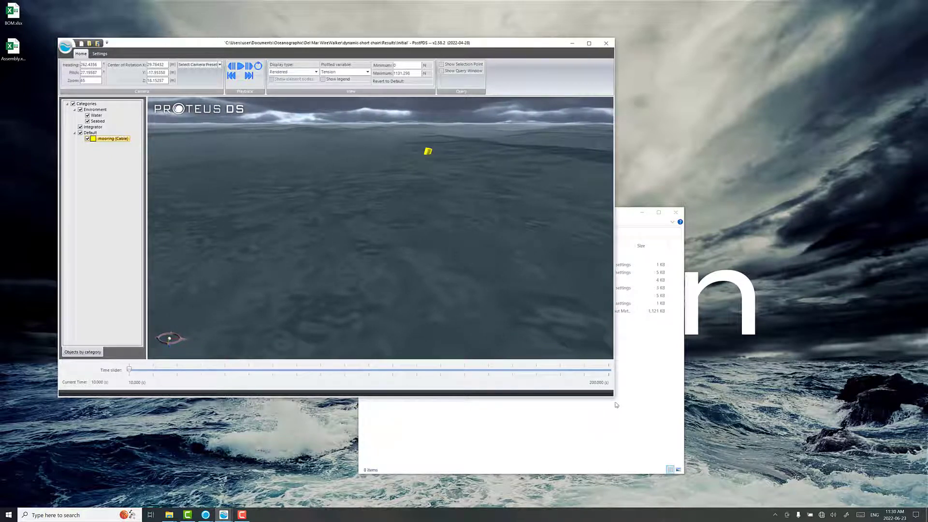
{"action": "left_click", "coordinate": [240, 65]}
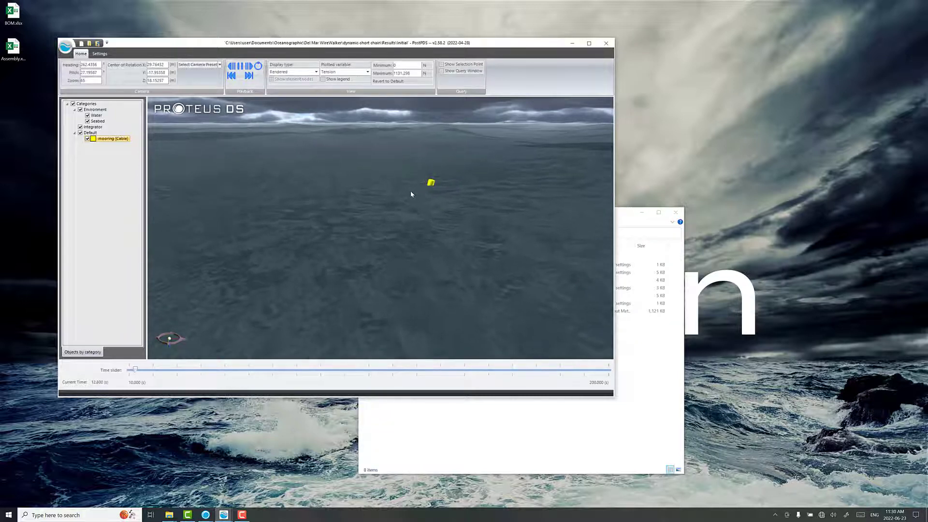
{"action": "left_click_drag", "start_coordinate": [299, 262], "coordinate": [380, 219]}
{"action": "middle_click_drag", "start_coordinate": [380, 220], "coordinate": [373, 217]}
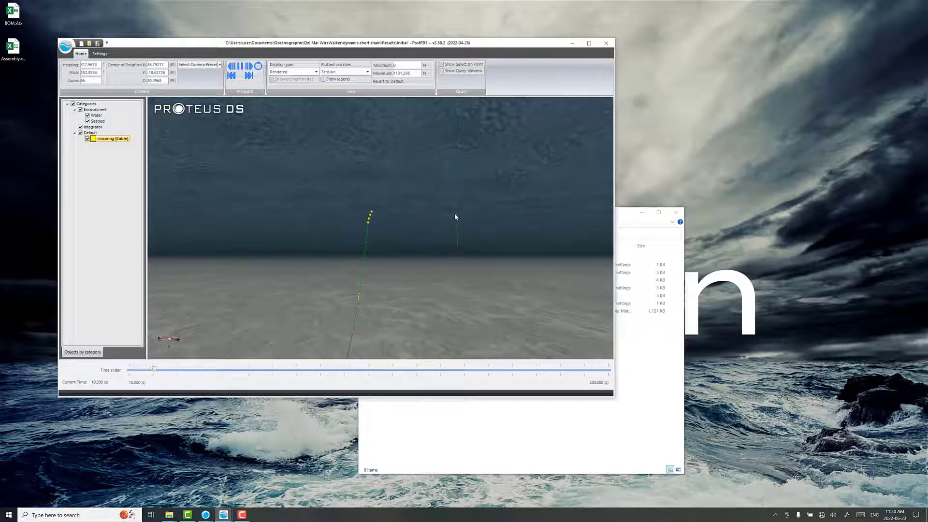
- Change the display type of the dynamic mooring simulation to Engineering and show more of the mooring line and water surface
{"action": "left_click_drag", "start_coordinate": [454, 214], "coordinate": [456, 207]}
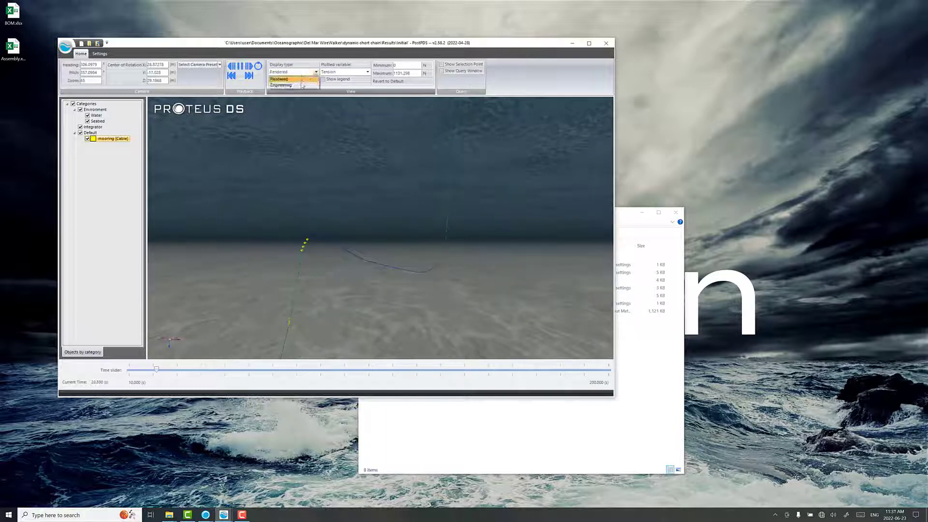
{"action": "left_click", "coordinate": [299, 86]}
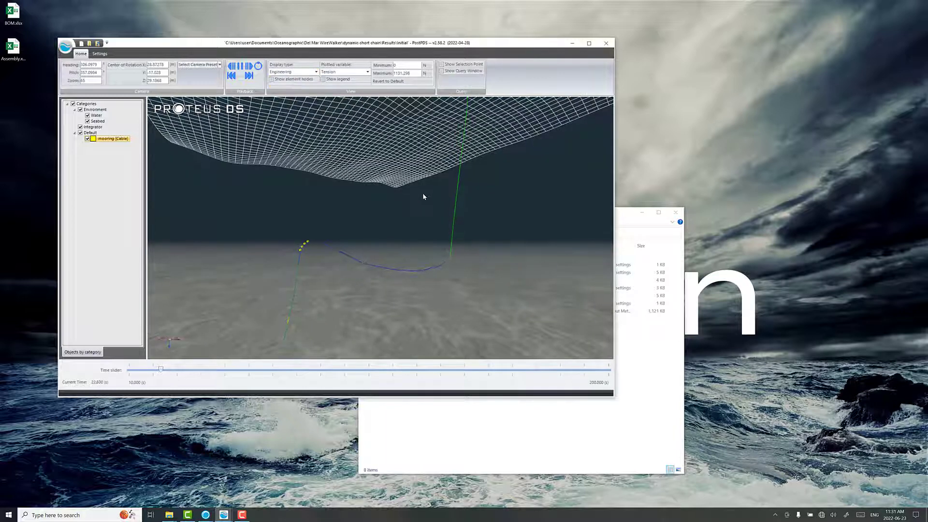
{"action": "scroll", "coordinate": [424, 195], "scroll_direction": "down", "scroll_amount": 2}
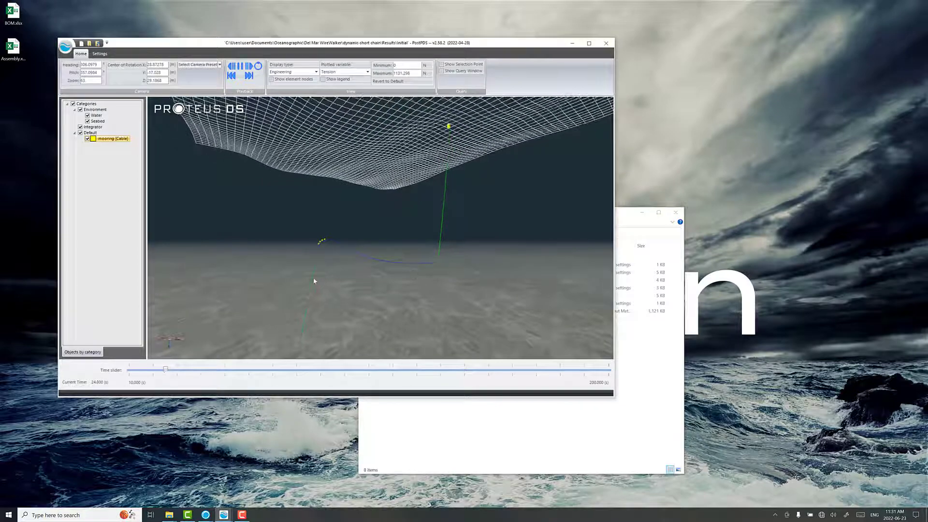